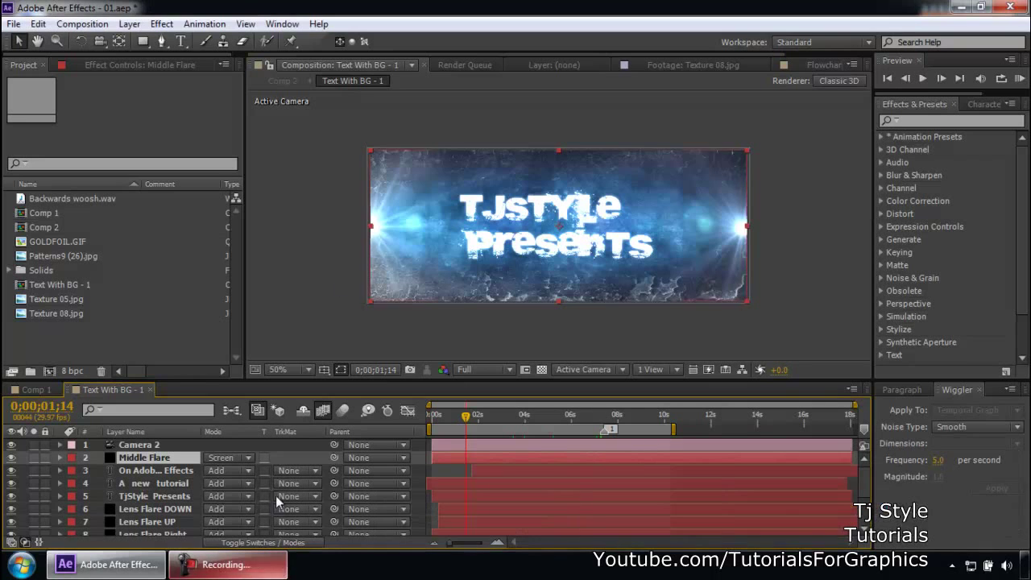
click(343, 199)
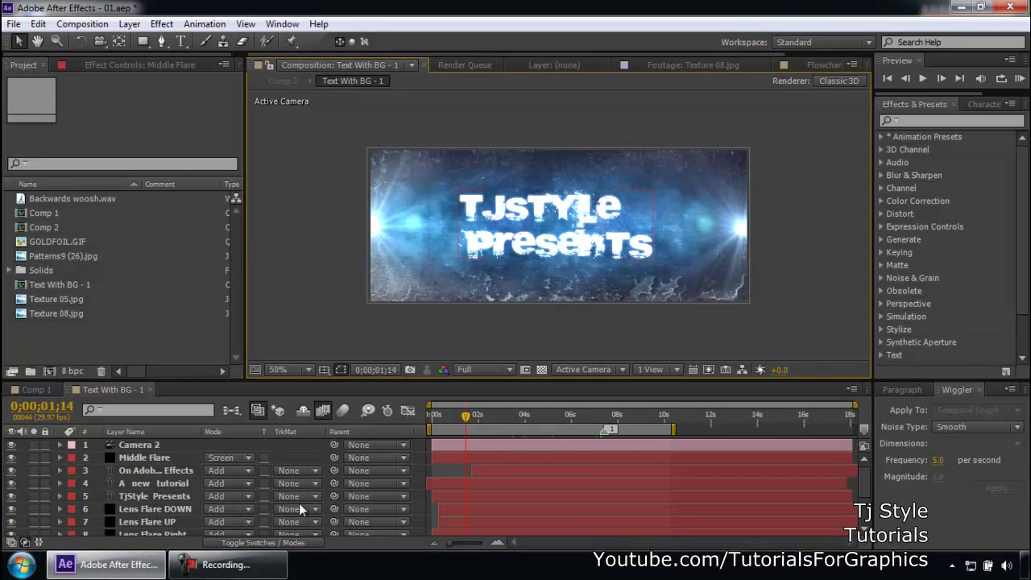
click(191, 566)
click(192, 567)
click(133, 393)
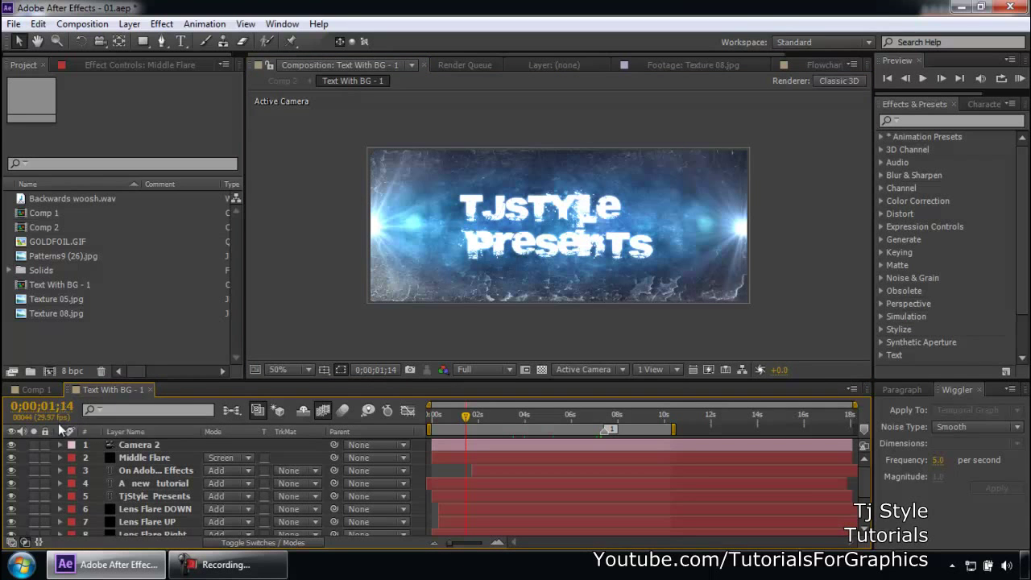
Look at the Comp 1 composition and return to the Text With BG - 1 composition.
click(34, 389)
click(102, 391)
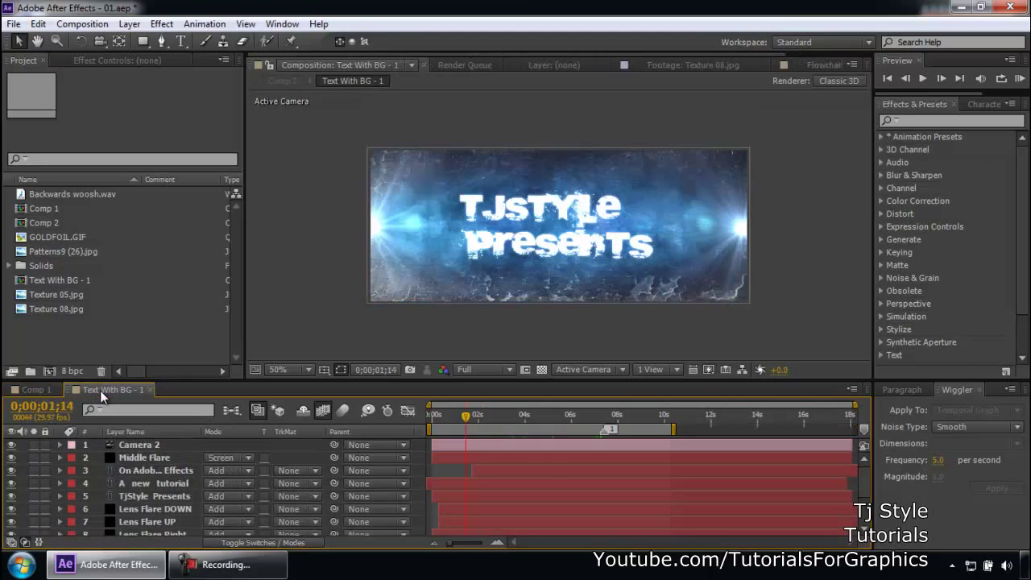
click(28, 393)
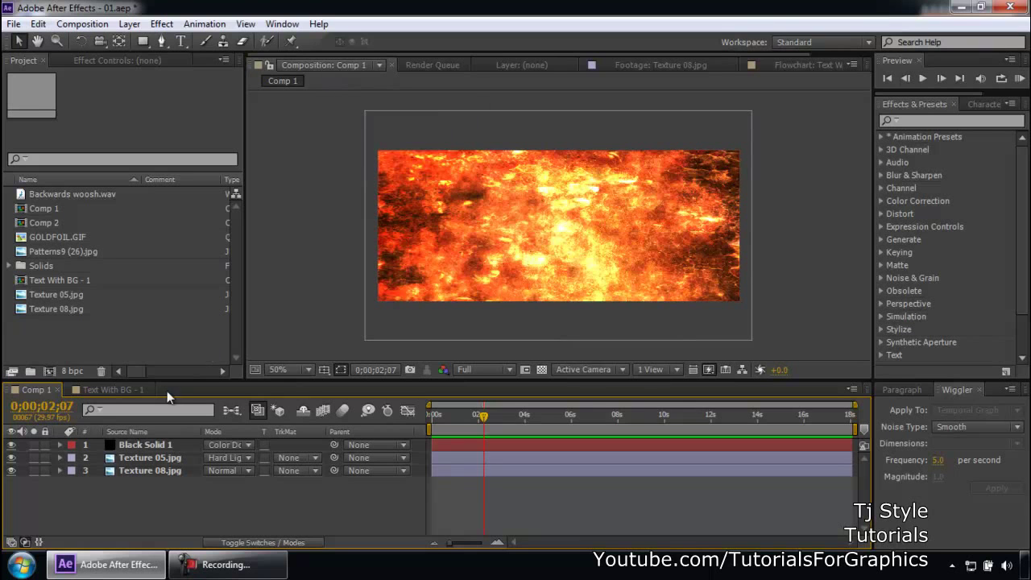
click(109, 390)
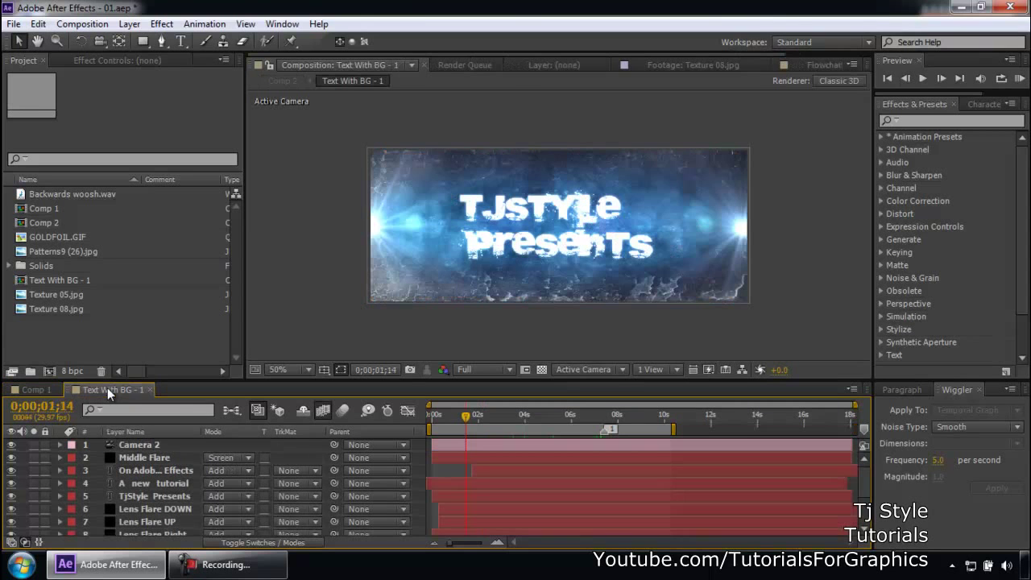
click(233, 566)
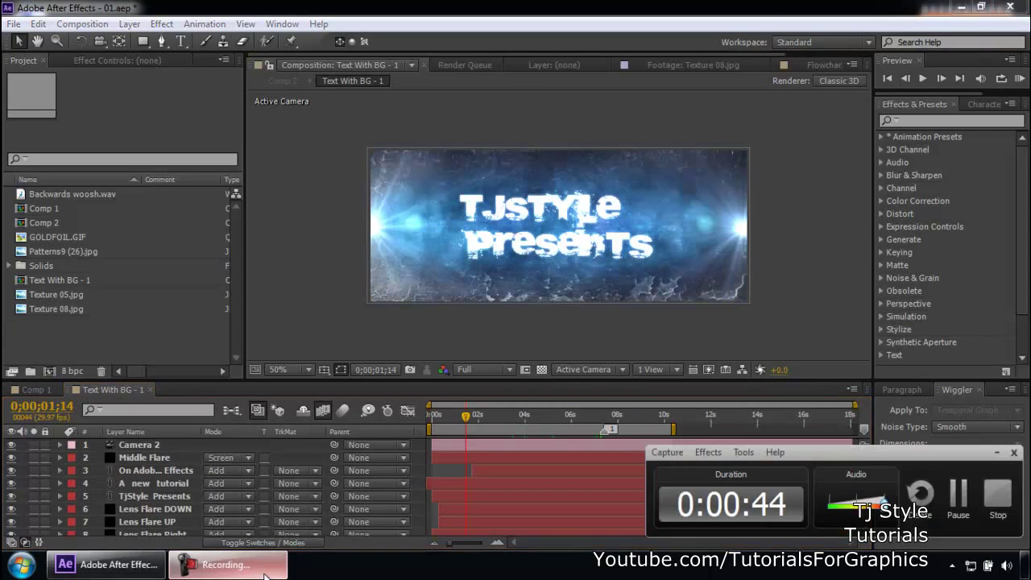
click(233, 567)
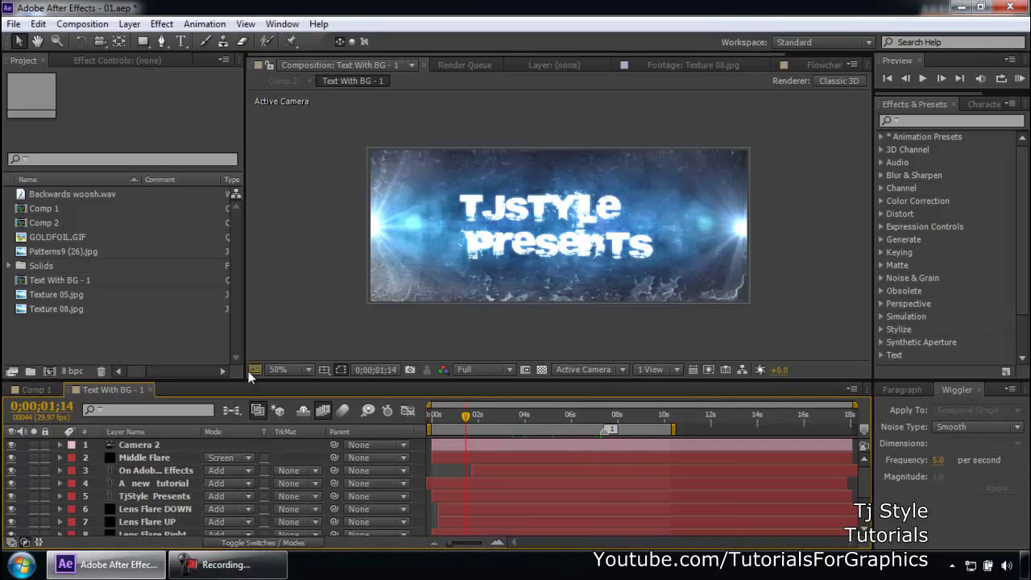
Add the Text With BG - 1 composition to the render queue and bring the queue into view.
click(101, 28)
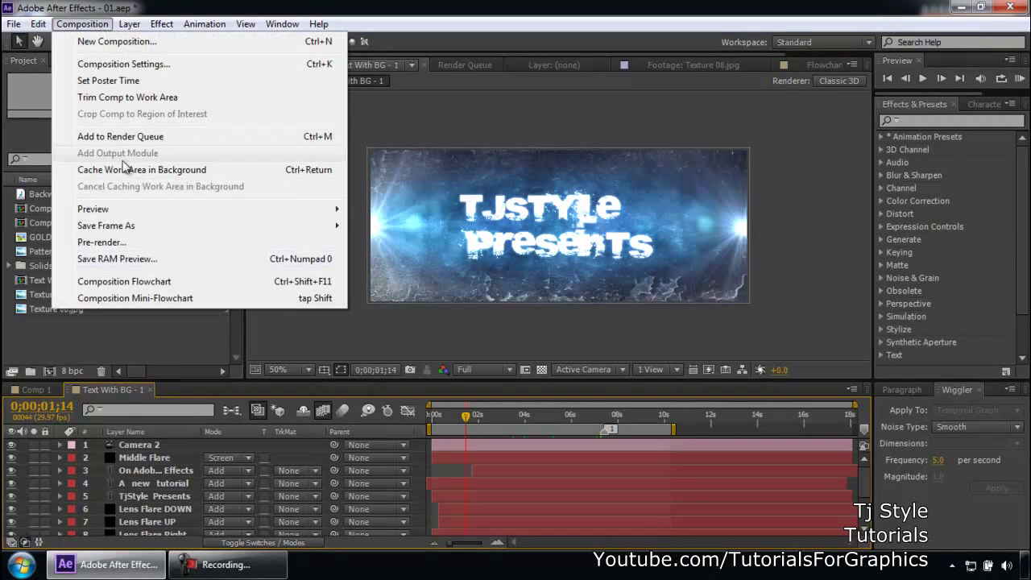
click(325, 137)
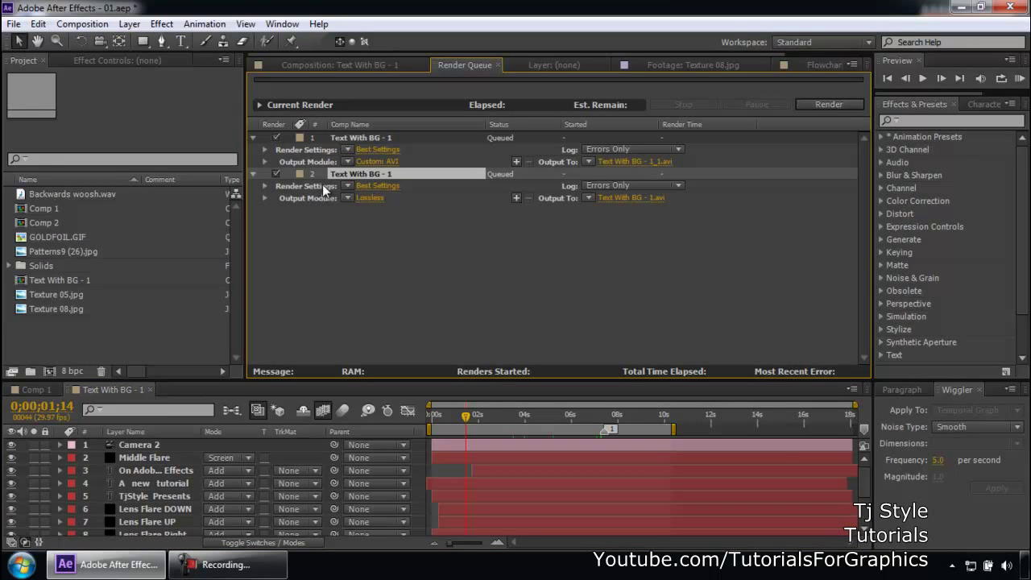
click(276, 172)
click(356, 60)
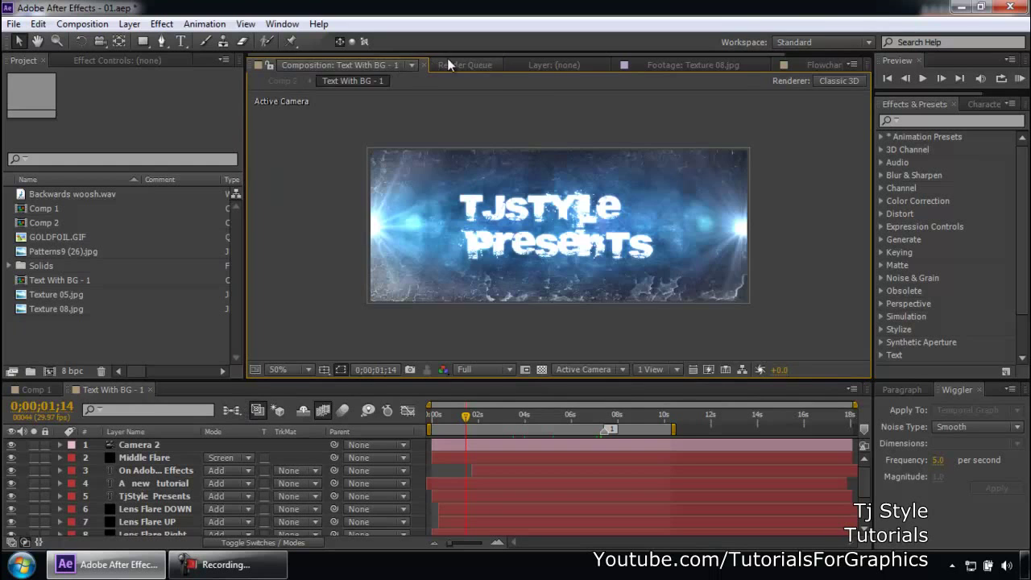
click(471, 67)
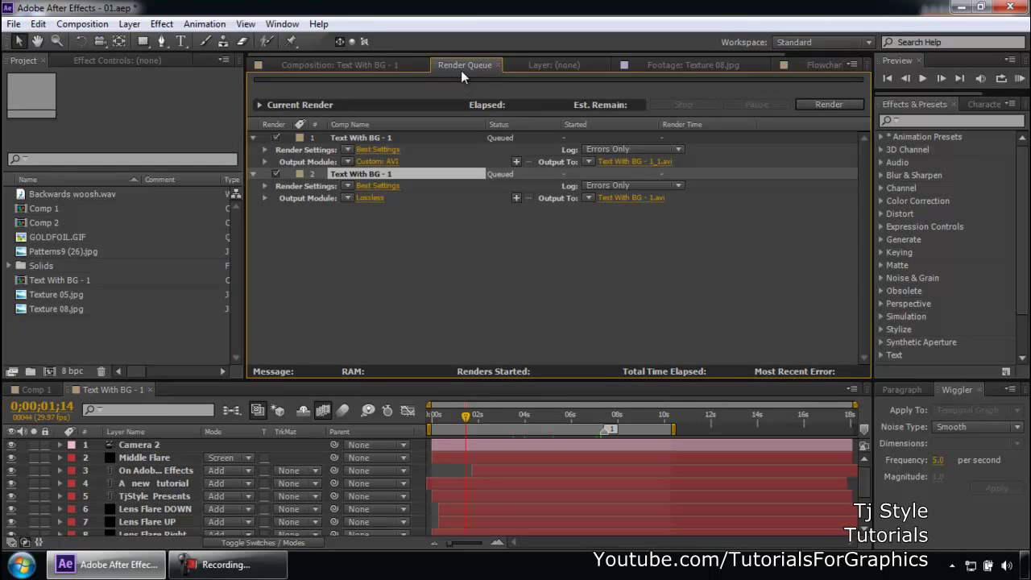
Delete the older Text With BG - 1 render item with the Custom: AVI output module from the render queue.
click(226, 563)
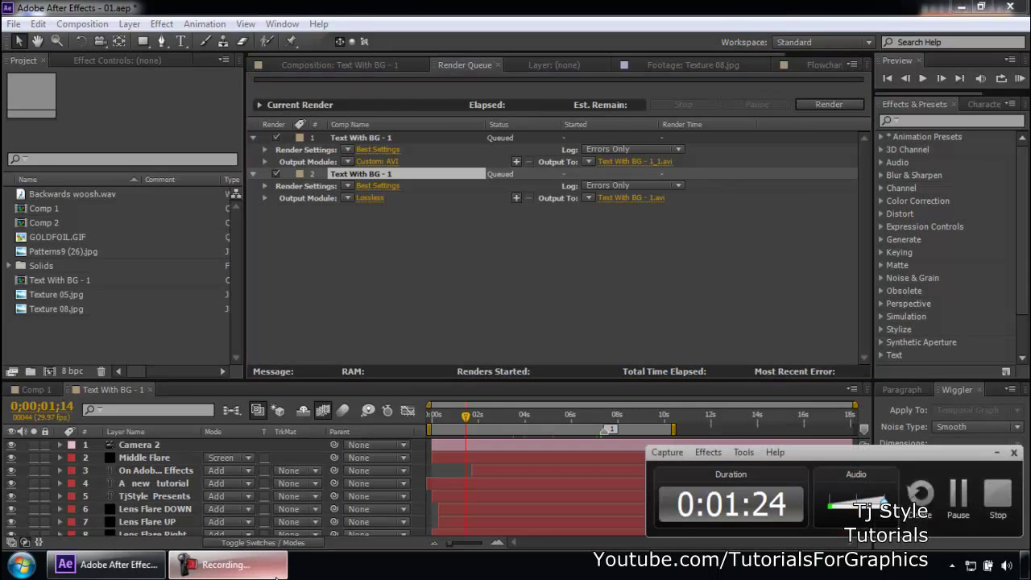
click(463, 226)
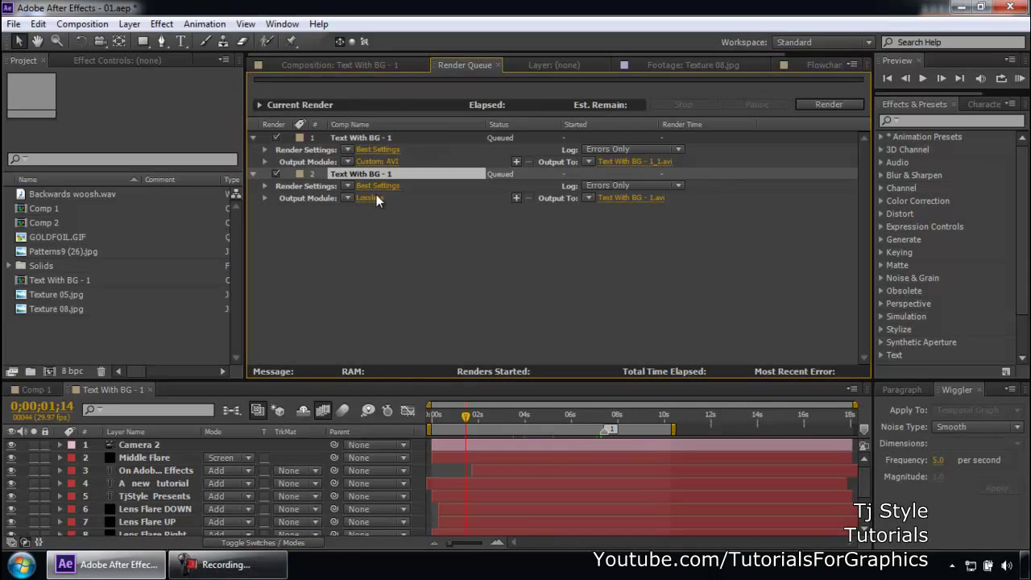
click(365, 140)
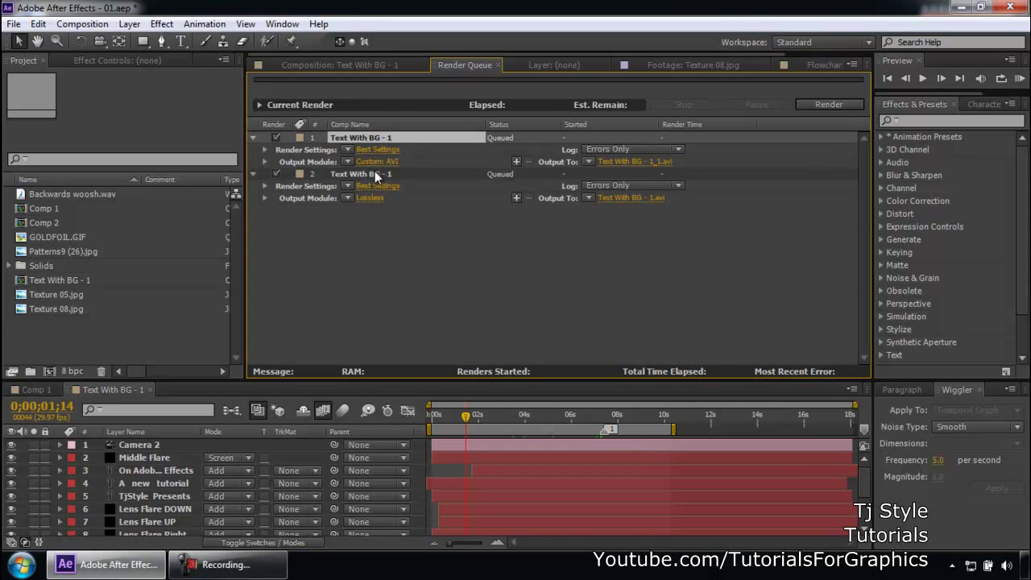
key(Delete)
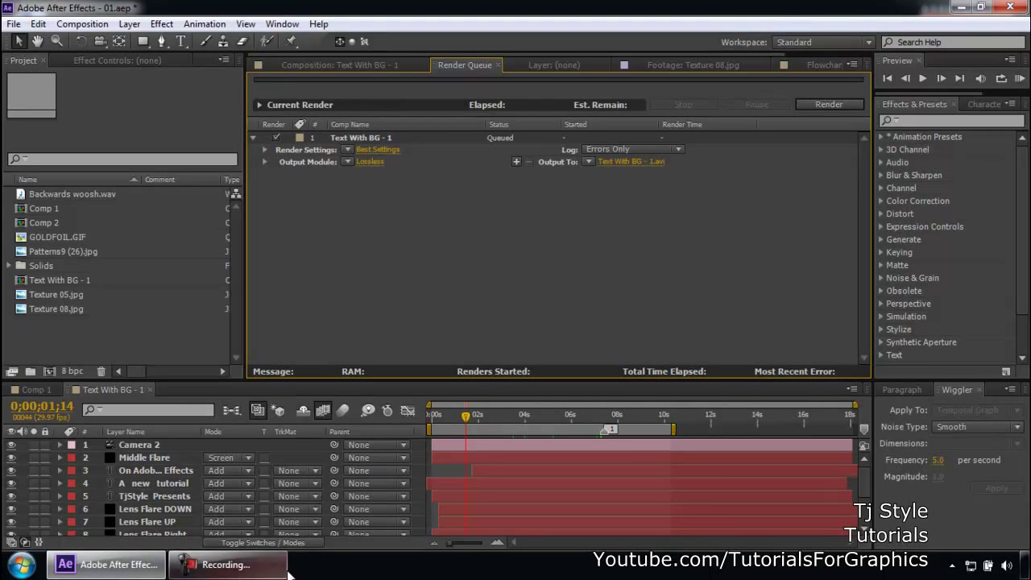
click(228, 565)
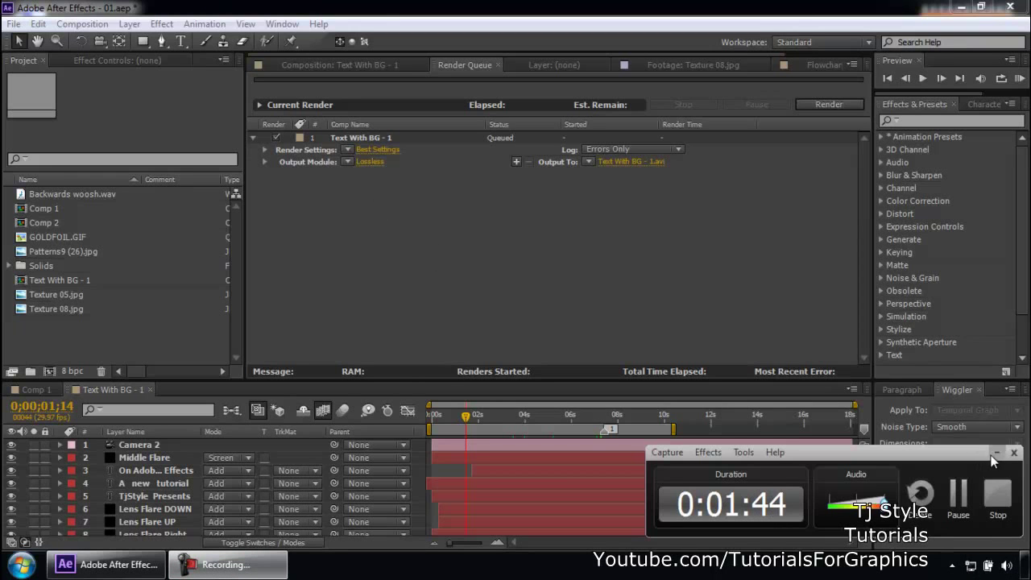
click(658, 294)
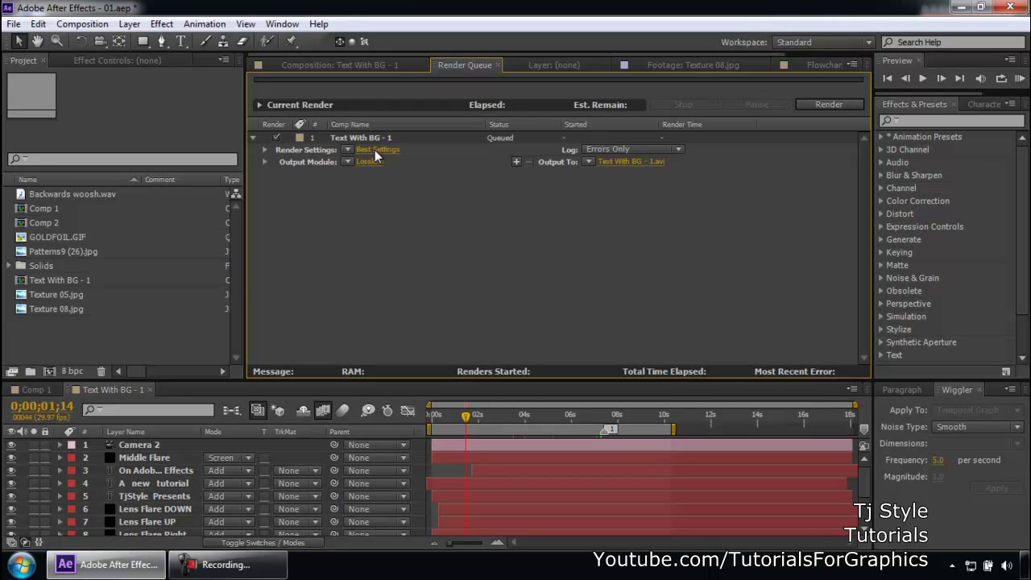
click(226, 564)
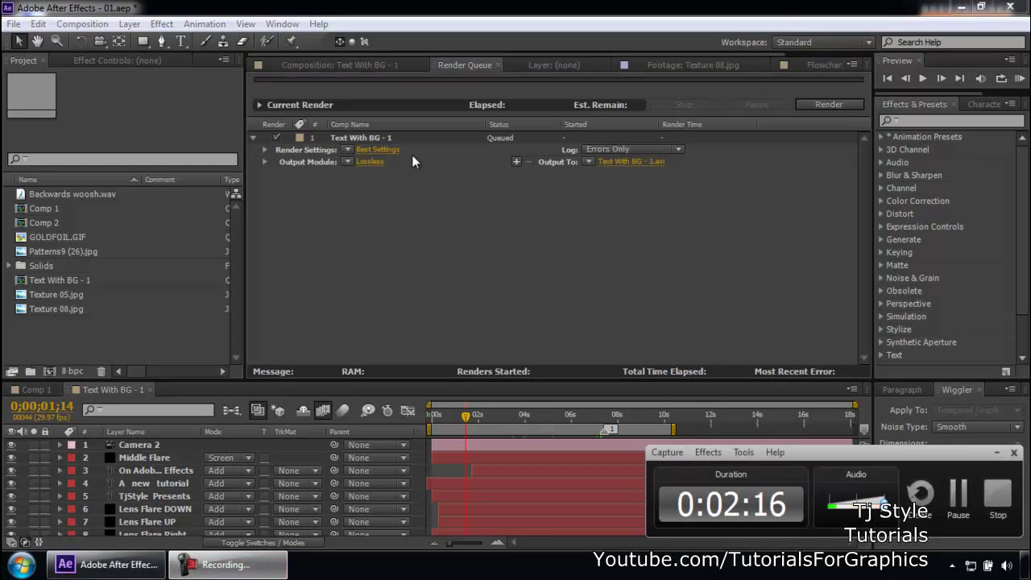
click(994, 453)
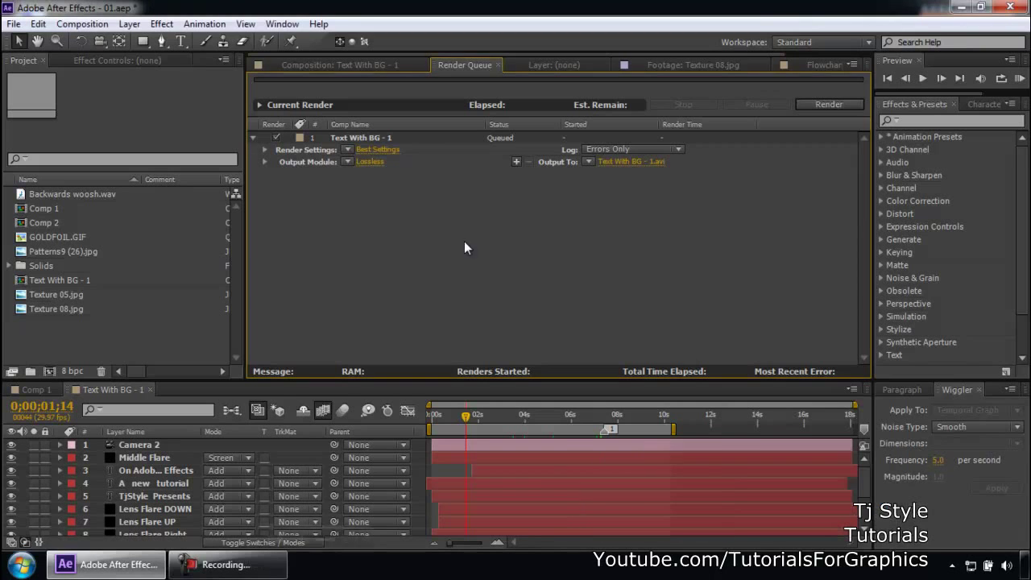
Examine the output module presets offered for the queued Text With BG - 1 render item.
click(347, 162)
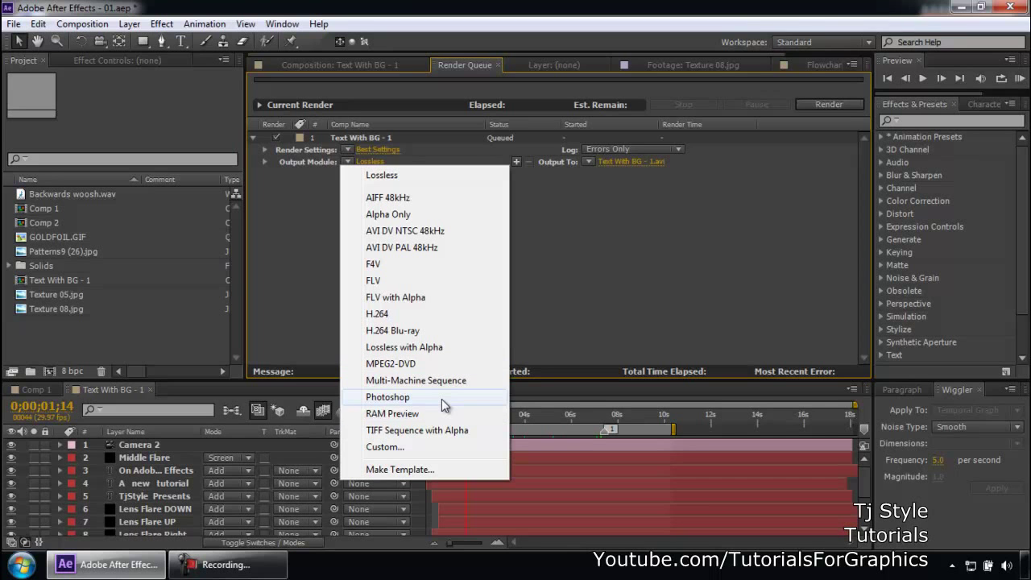
click(150, 569)
click(155, 572)
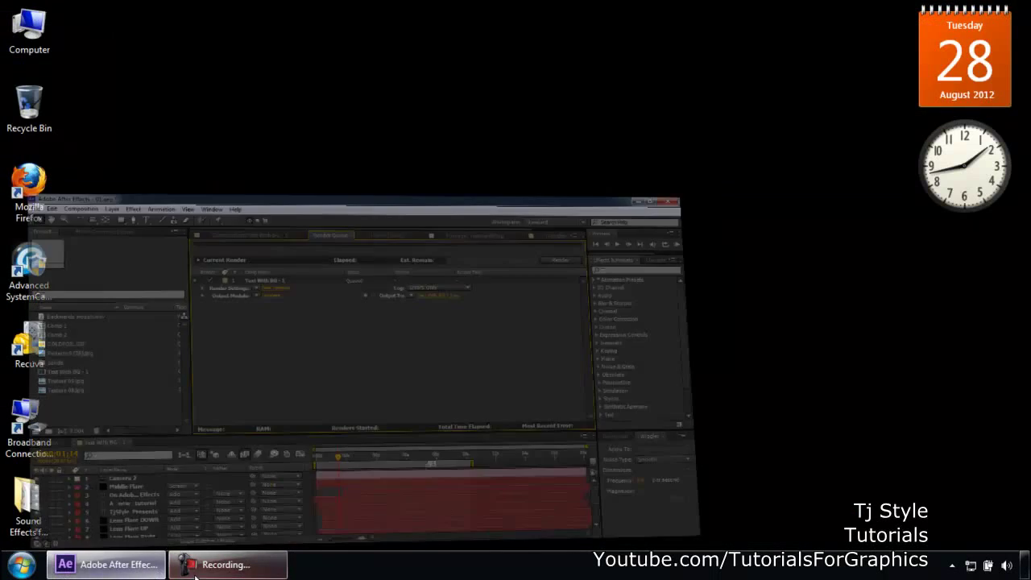
click(195, 575)
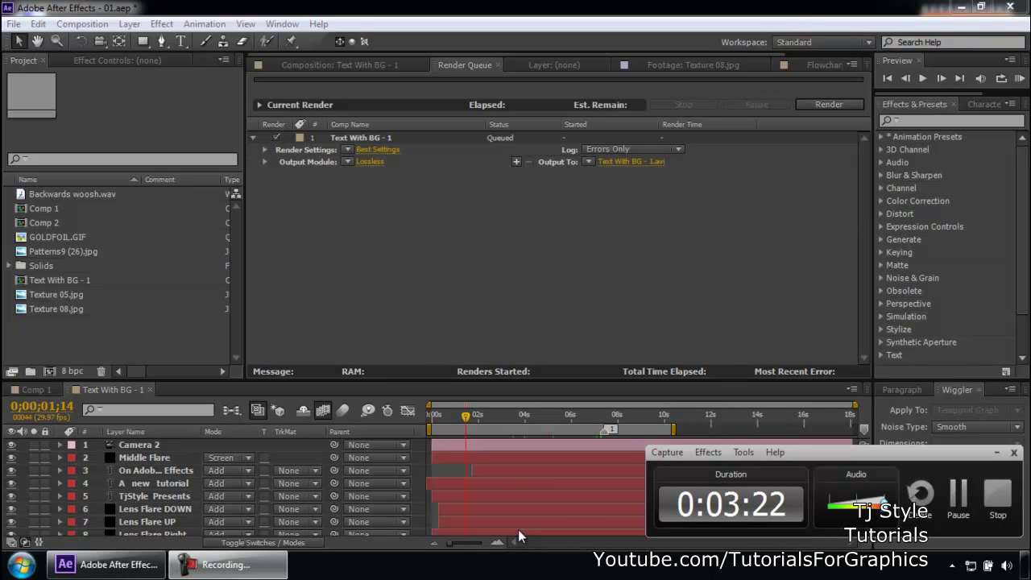
click(354, 162)
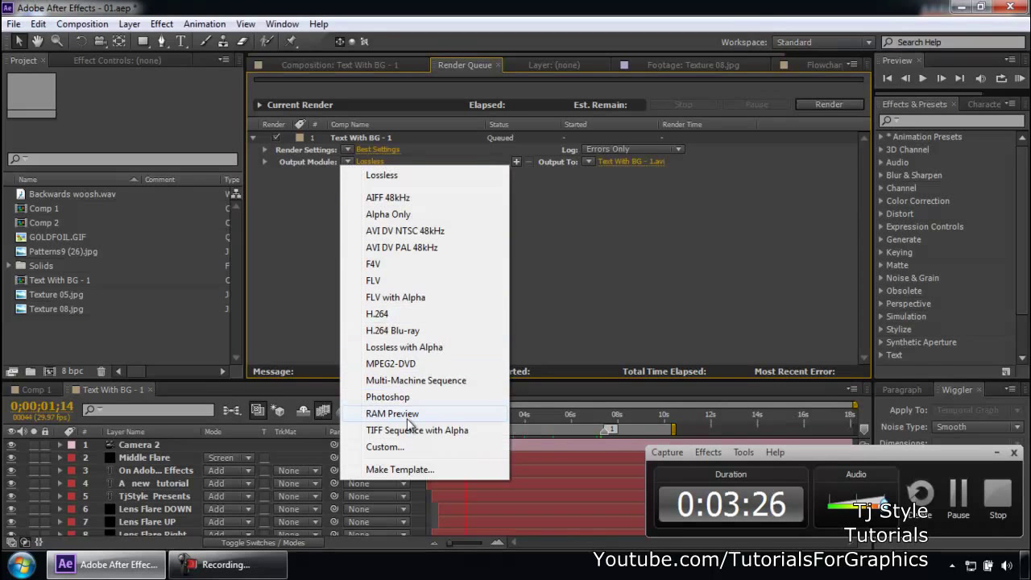
click(315, 189)
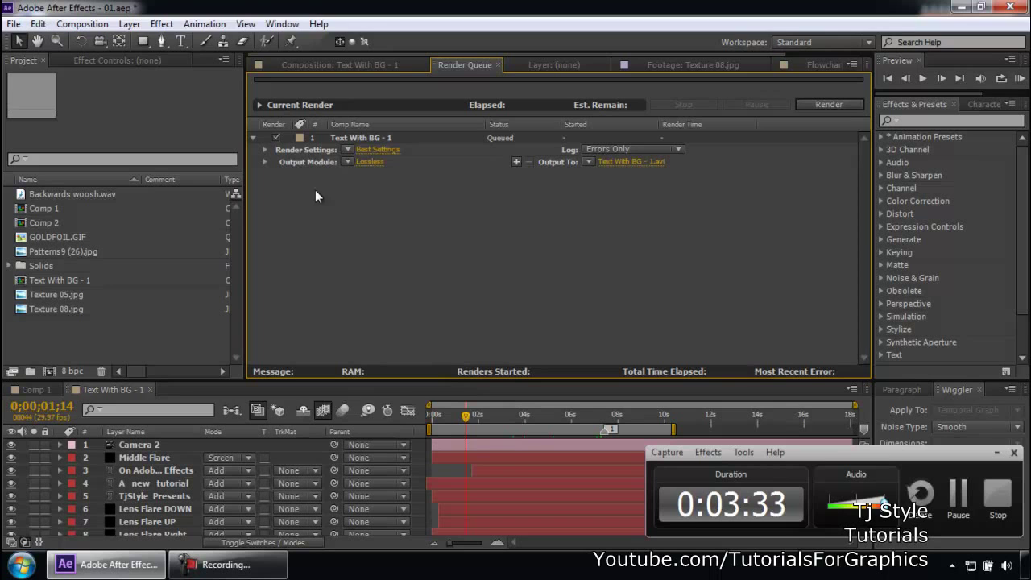
click(352, 160)
click(323, 260)
Open the output module settings of the queued render item and review the formats, leaving AVI selected.
click(373, 161)
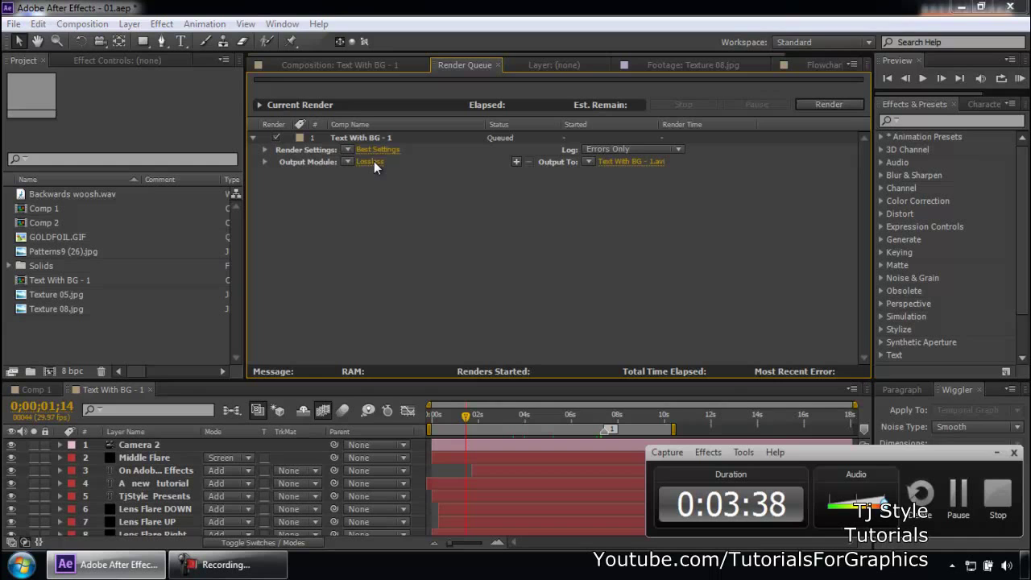
click(472, 100)
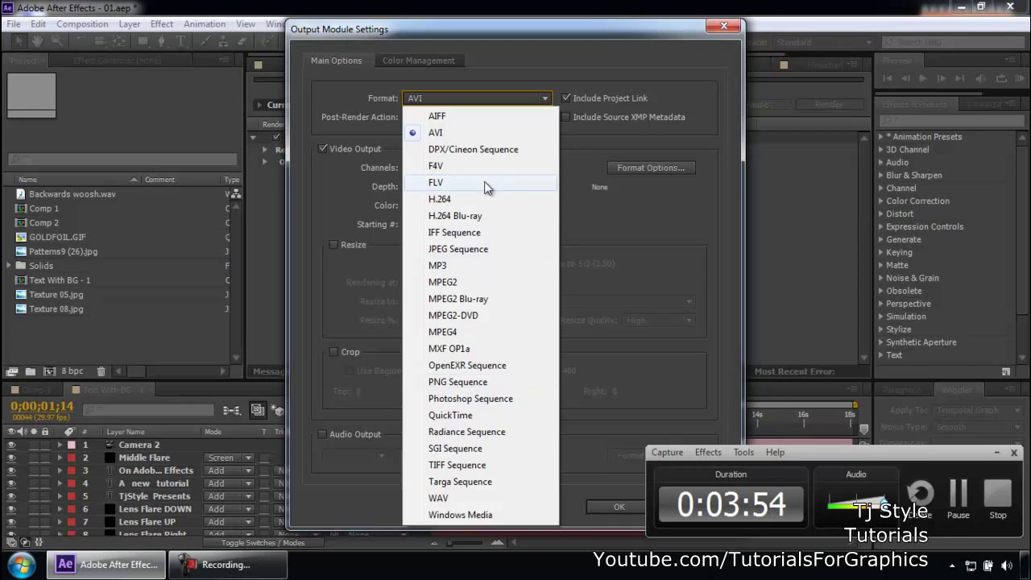
drag(391, 31, 331, 45)
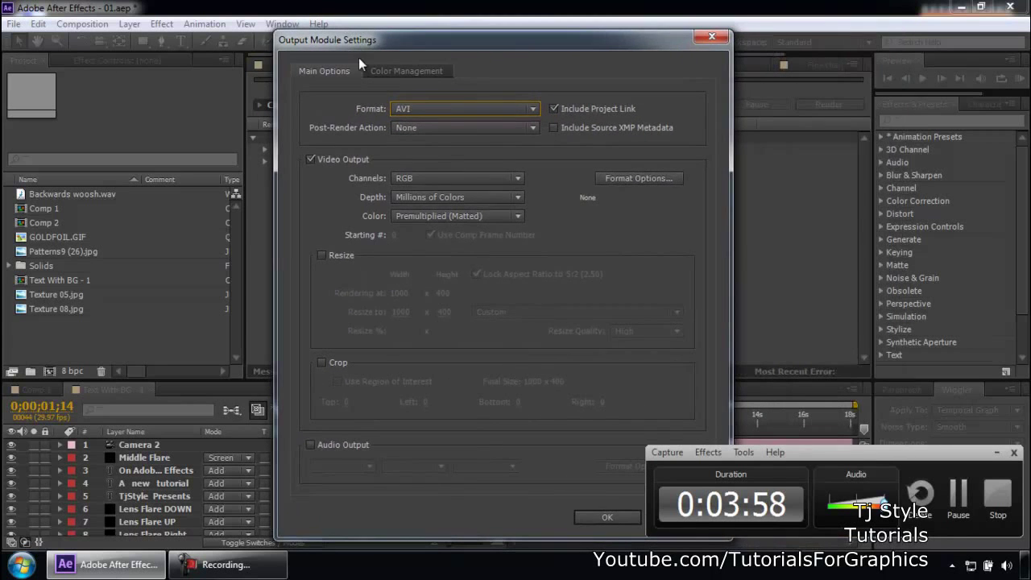
Enable resizing of the video output at 1000 x 400 with High resize quality.
click(336, 256)
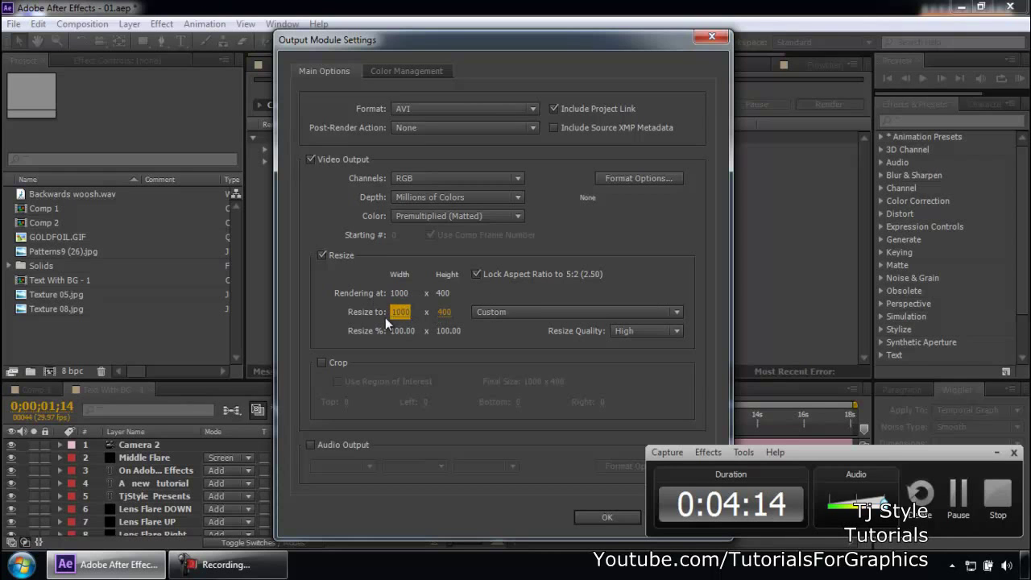
text(500)
click(444, 311)
key(Return)
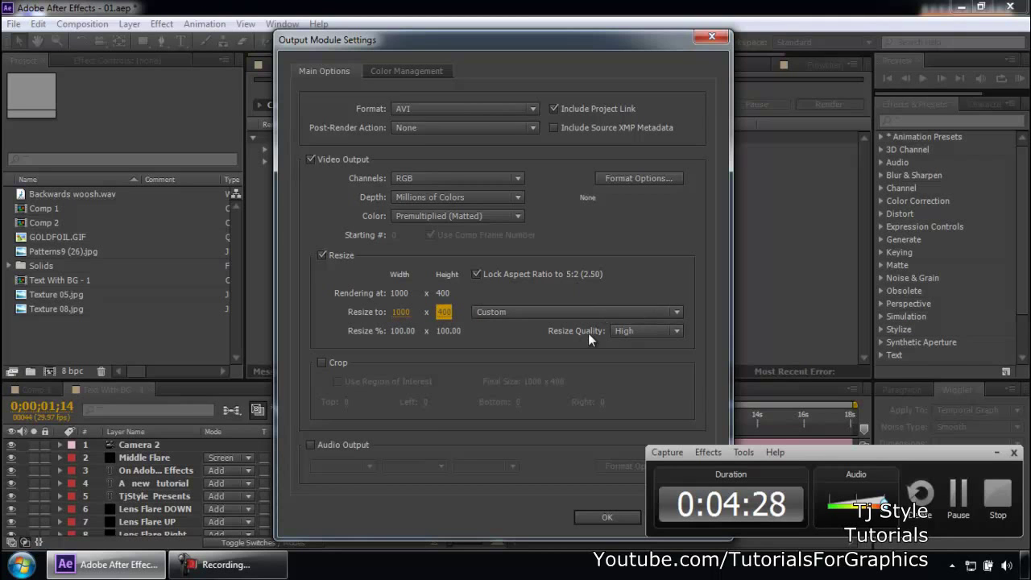
click(636, 331)
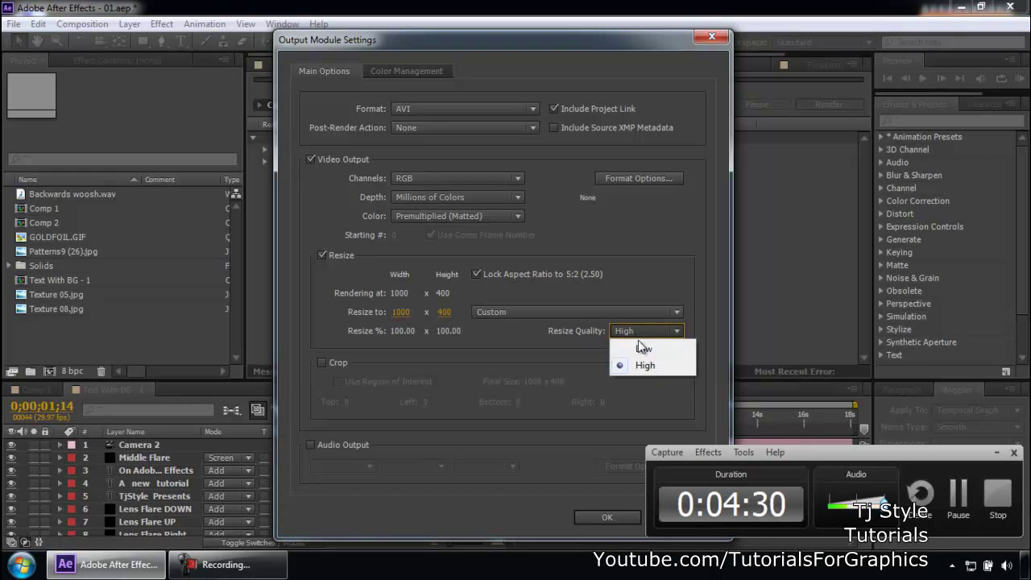
click(624, 364)
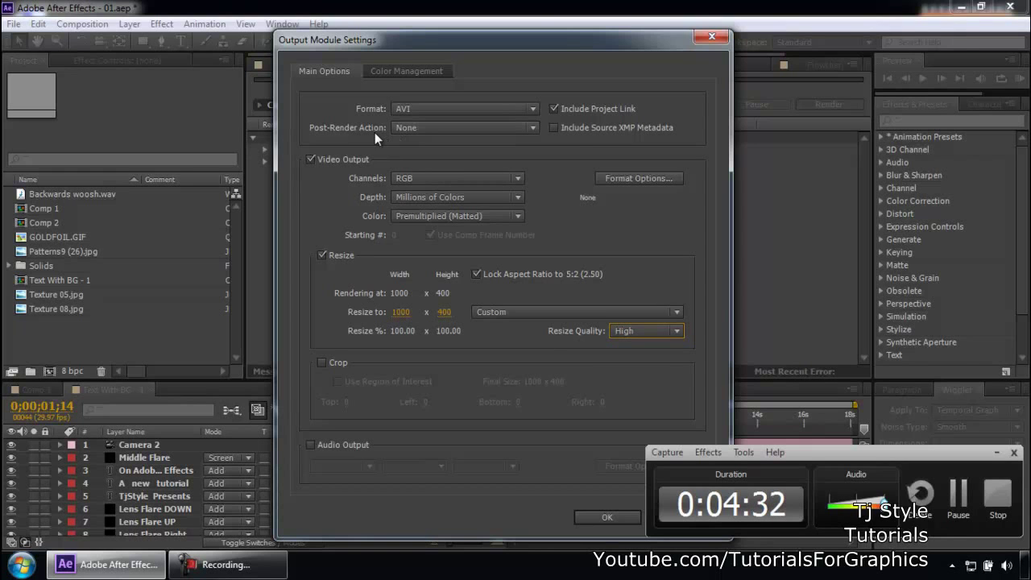
Examine the post-render action choices and the crop options, leaving the action at None and cropping off.
click(395, 128)
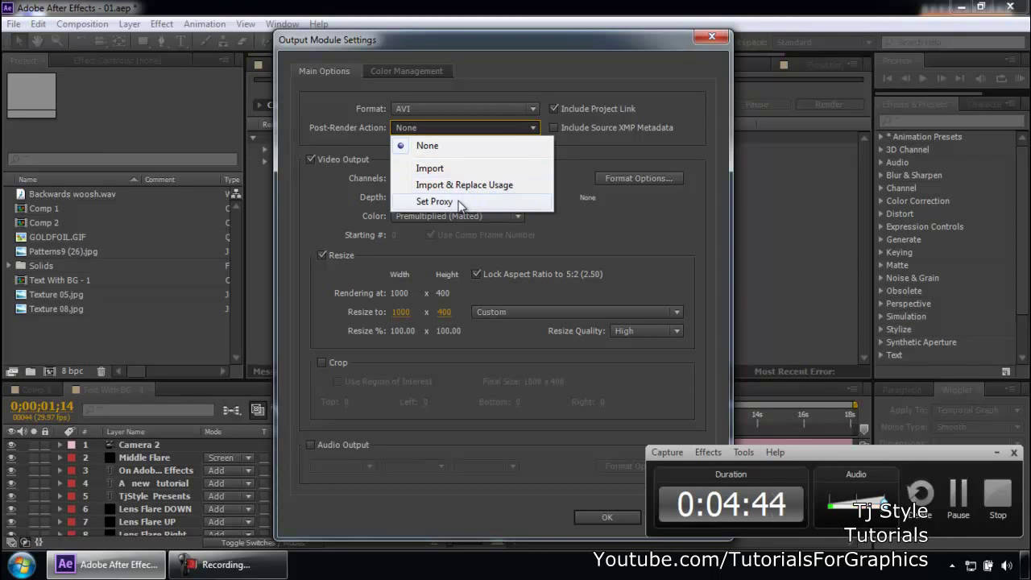
click(339, 148)
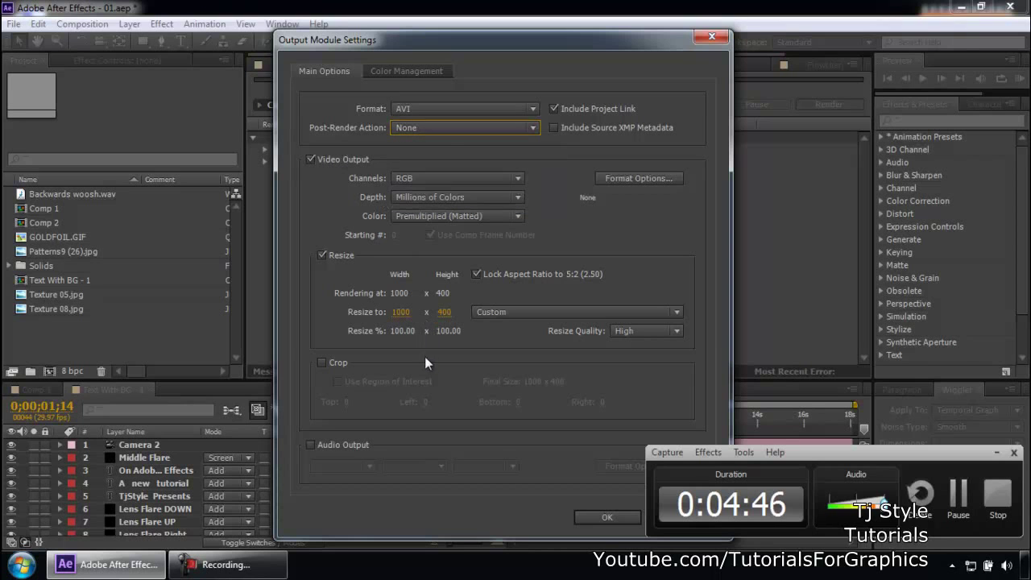
click(334, 363)
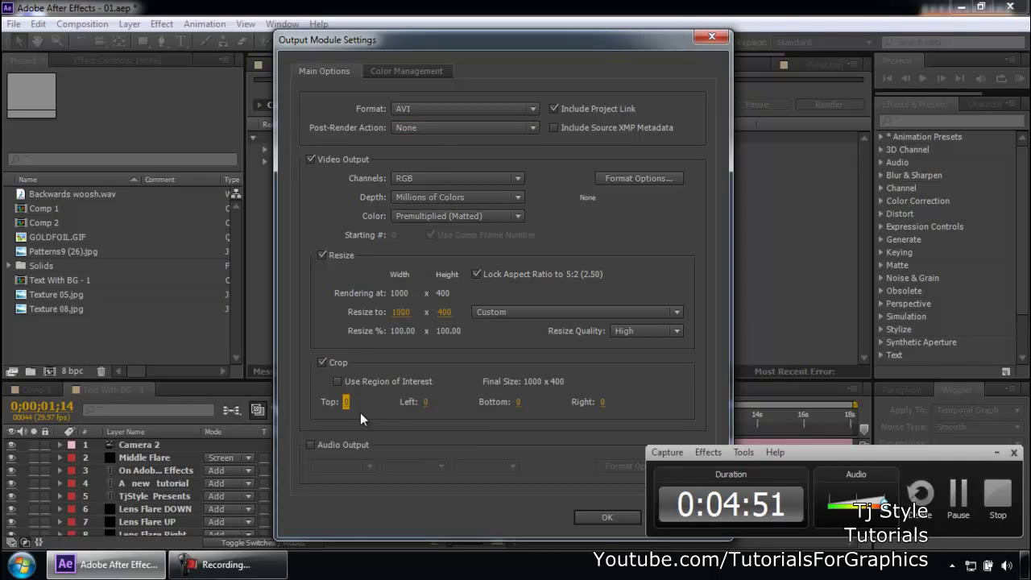
click(343, 365)
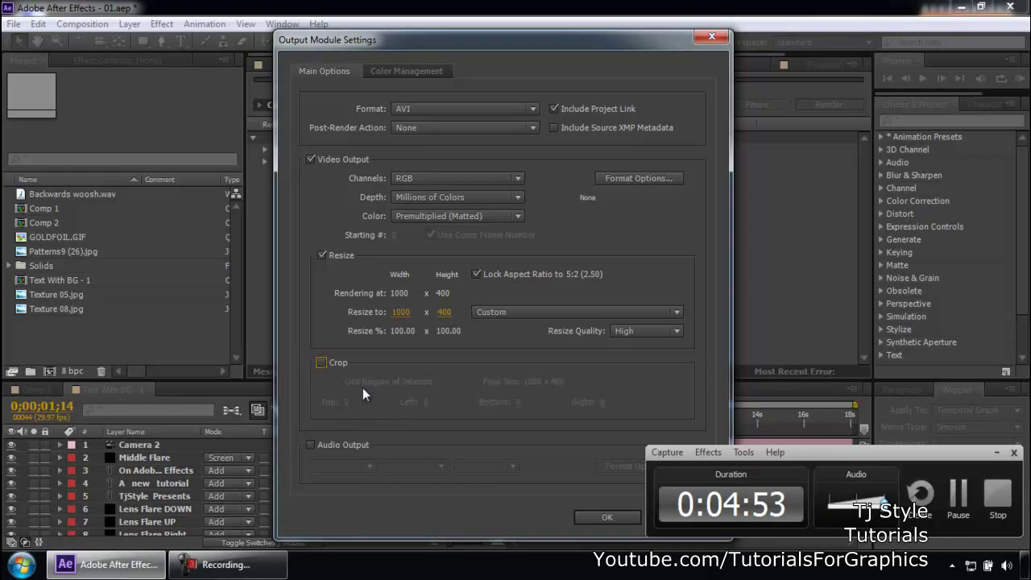
Try out the audio output option, leave it off, and accept the output module settings with AVI format and 1000 x 400 resizing.
click(335, 445)
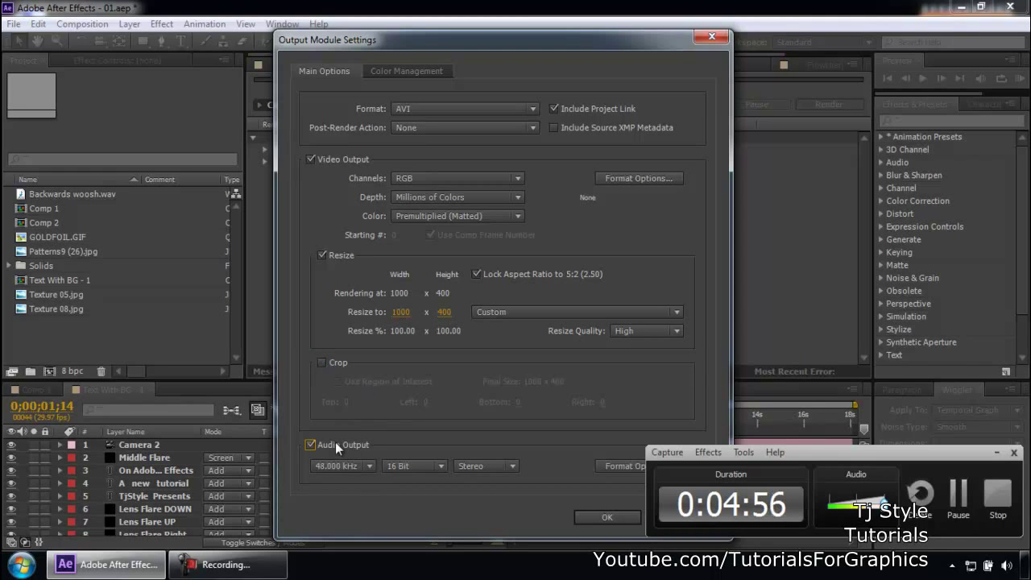
click(336, 443)
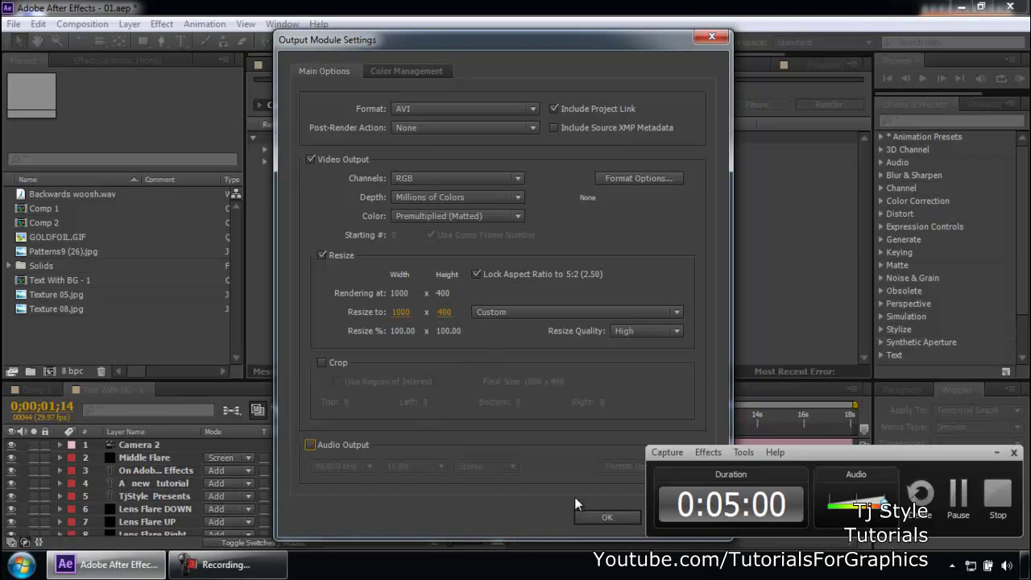
click(615, 520)
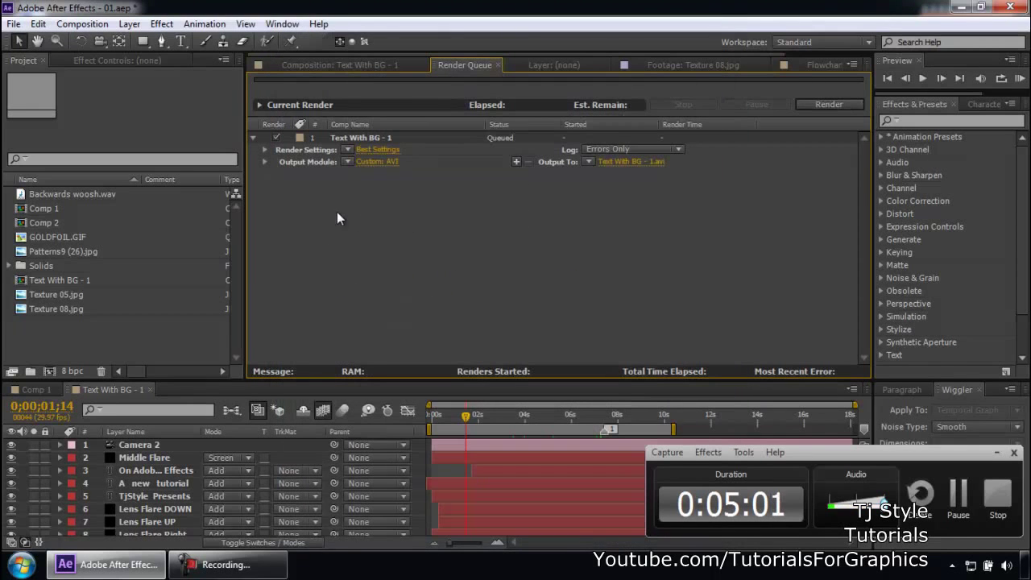
click(377, 162)
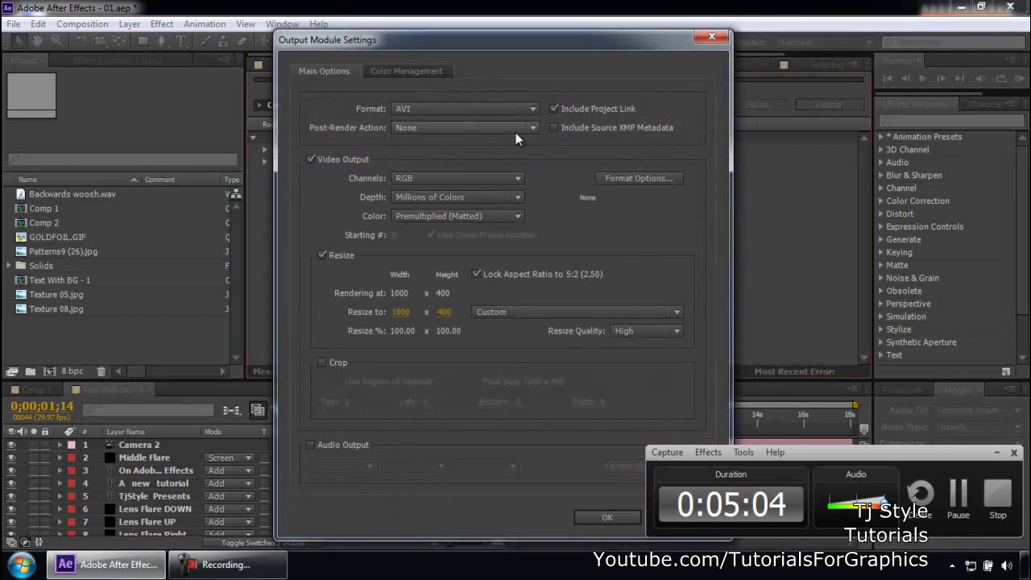
click(723, 40)
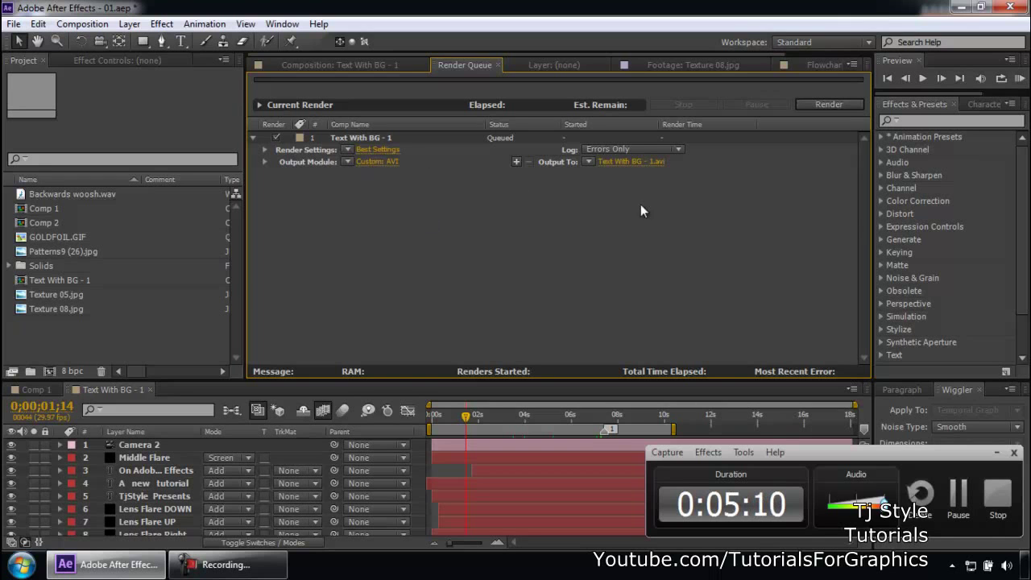
Set the render's output destination to the Desktop with the file name Text With BG - 1 and the AVI type.
click(620, 161)
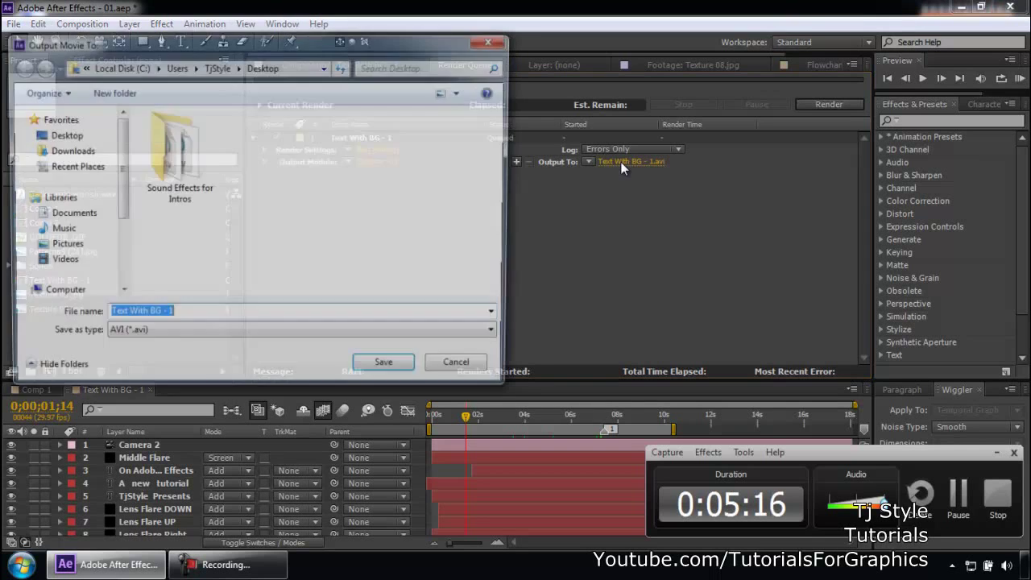
drag(173, 317, 103, 318)
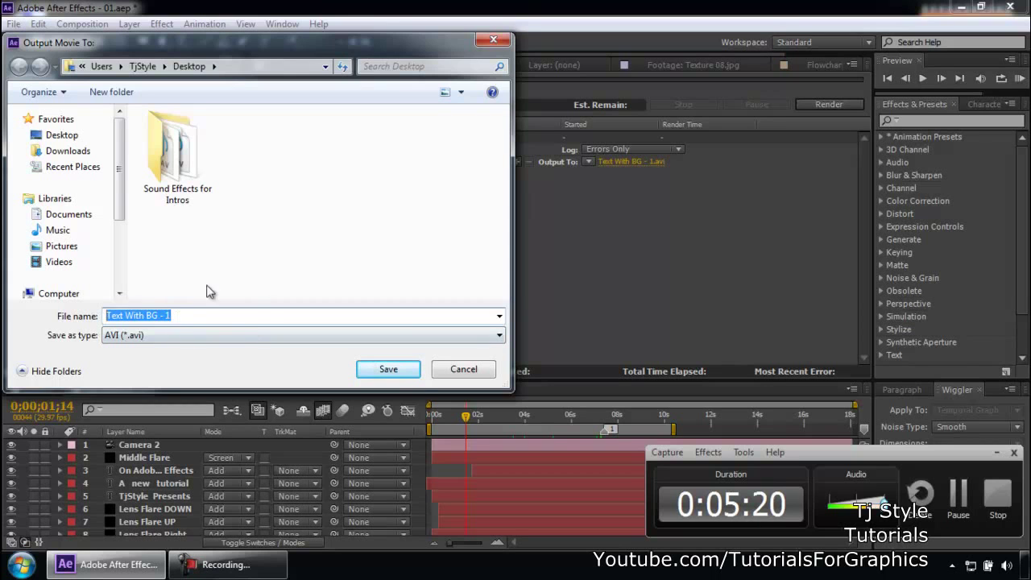
click(97, 136)
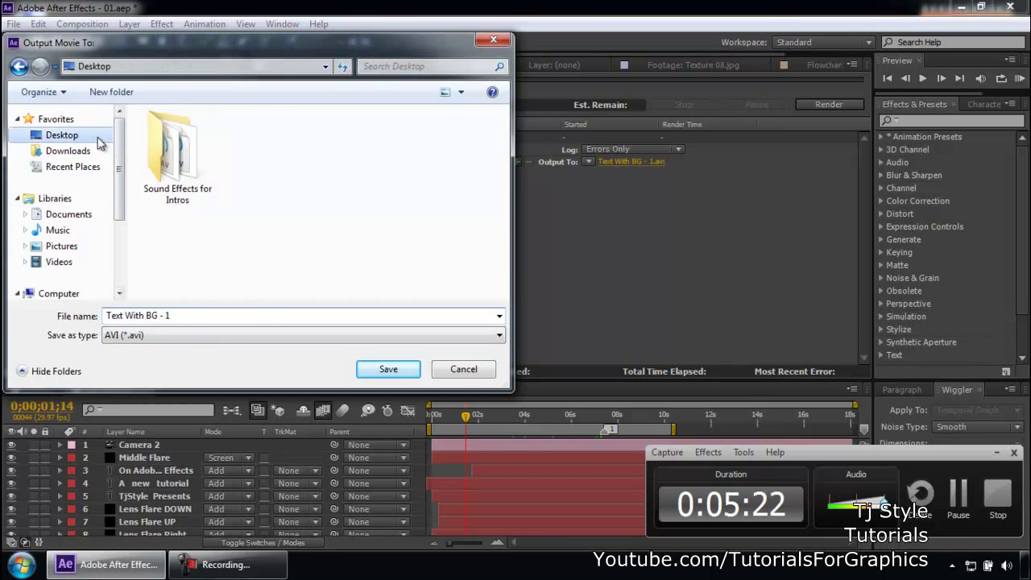
drag(226, 318, 102, 321)
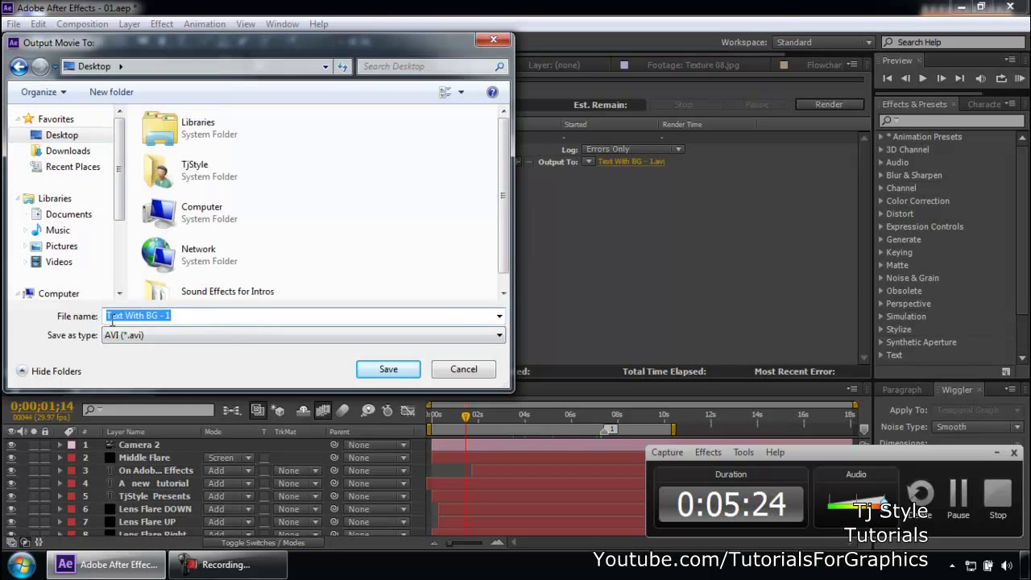
drag(138, 42, 248, 66)
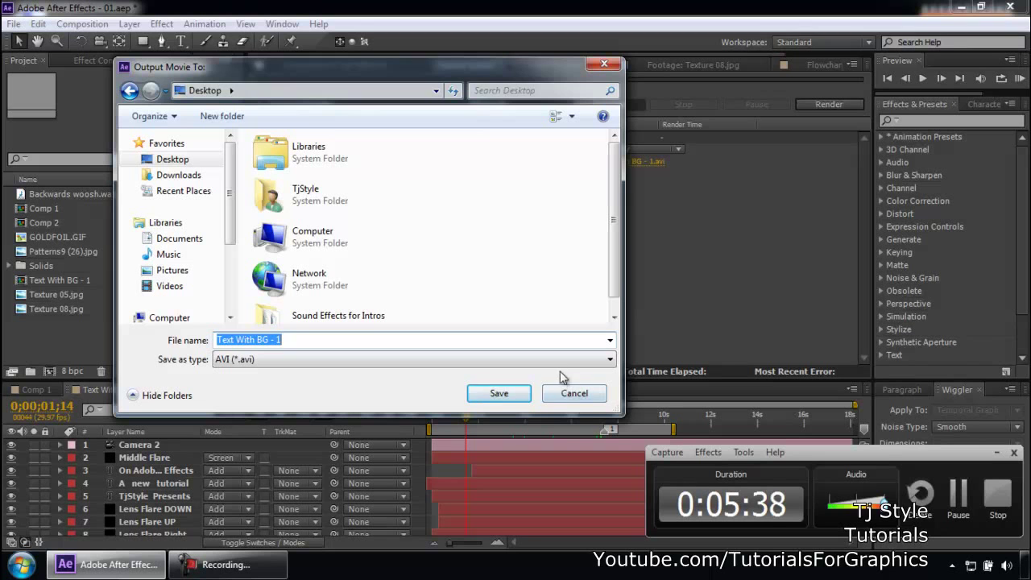
click(523, 394)
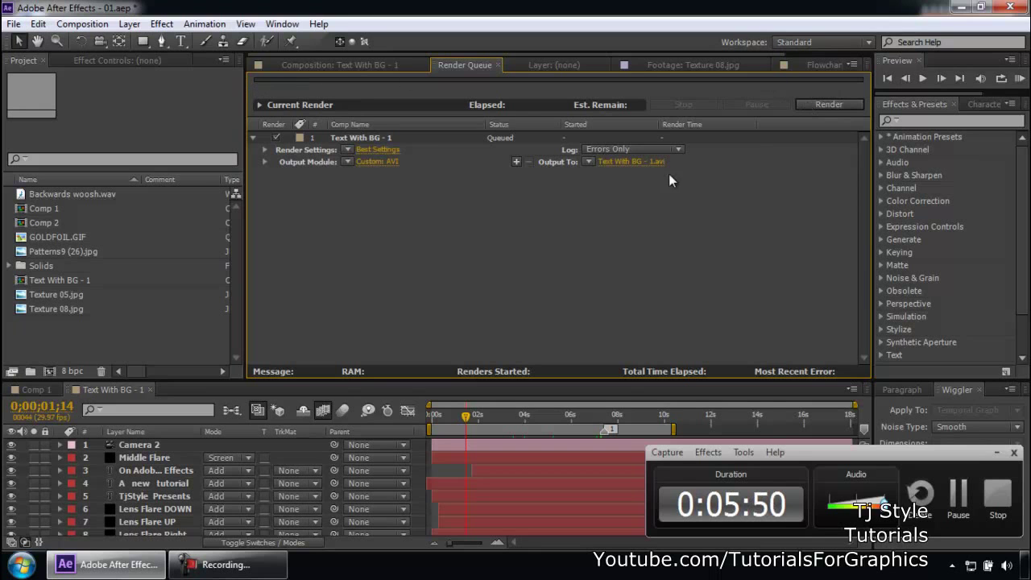
click(645, 163)
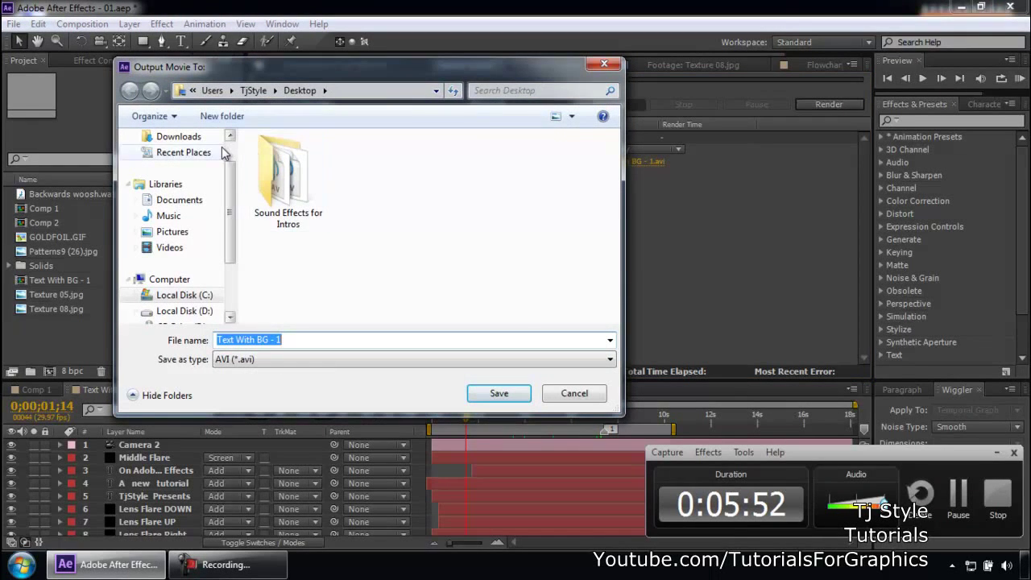
click(184, 152)
click(170, 159)
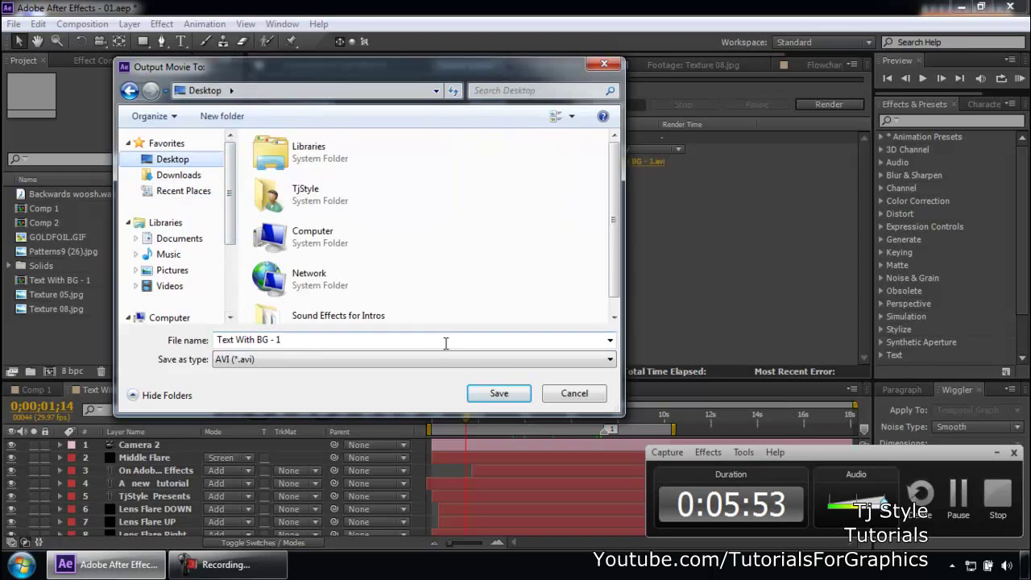
click(486, 392)
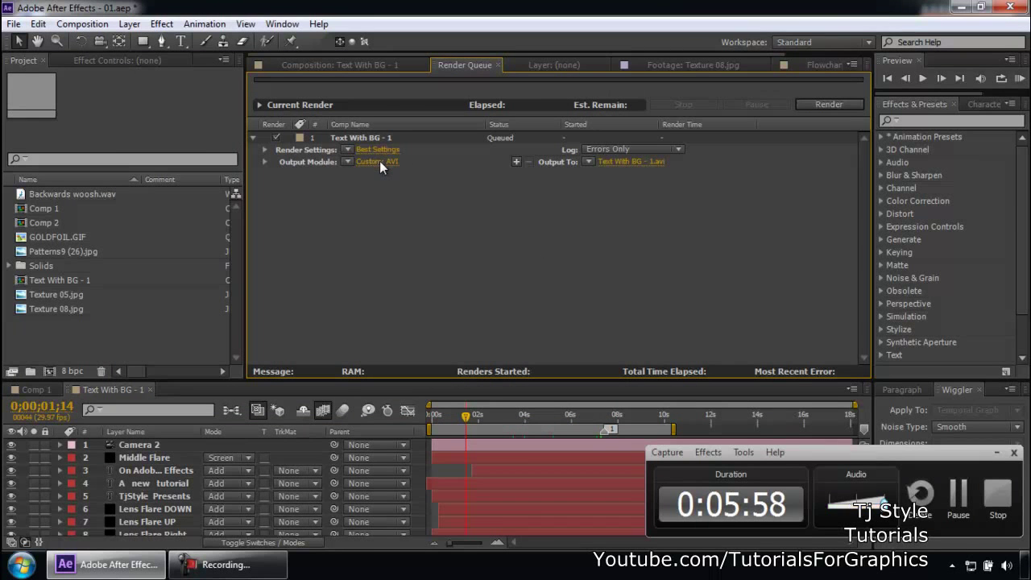
Change the output module format of the queued Text With BG - 1 item to FLV.
click(379, 161)
click(418, 107)
click(427, 190)
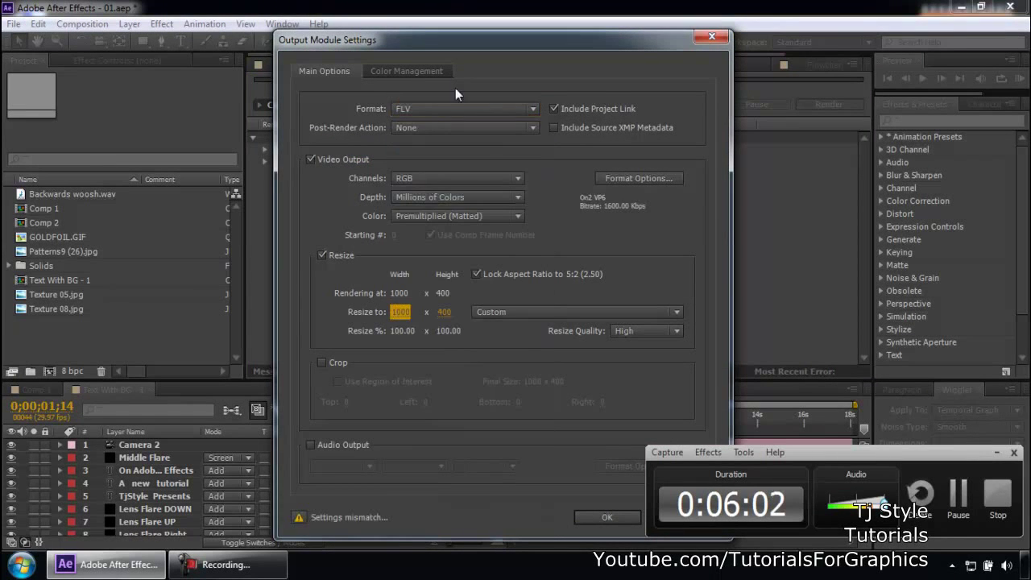
drag(444, 47, 413, 34)
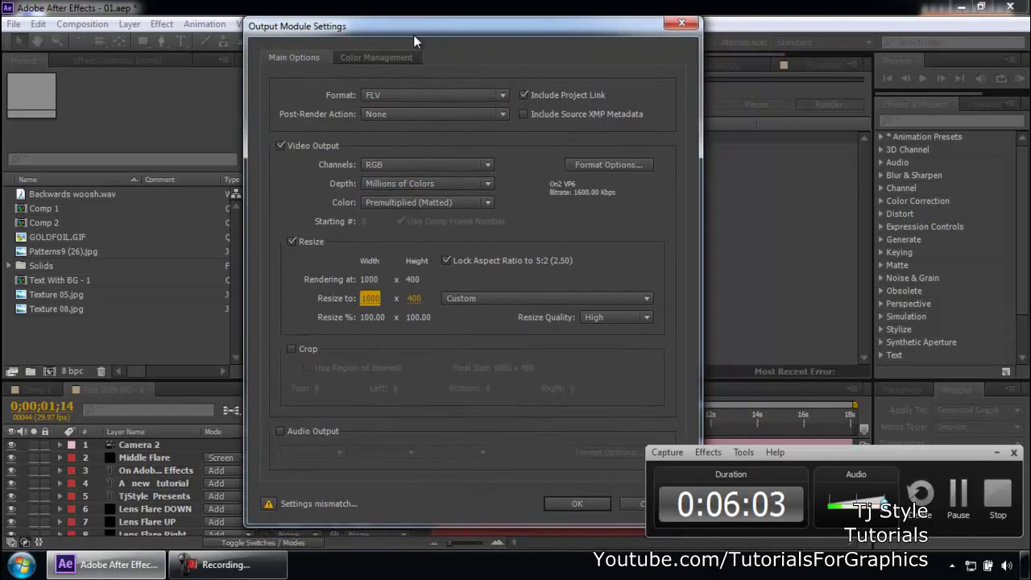
click(573, 501)
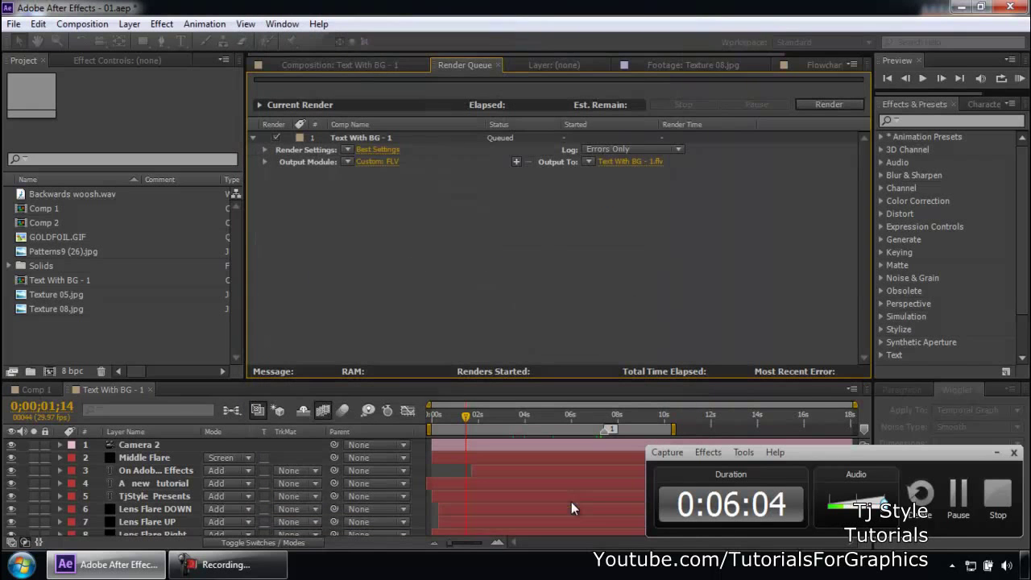
Start rendering the queued Text With BG - 1 composition.
click(803, 101)
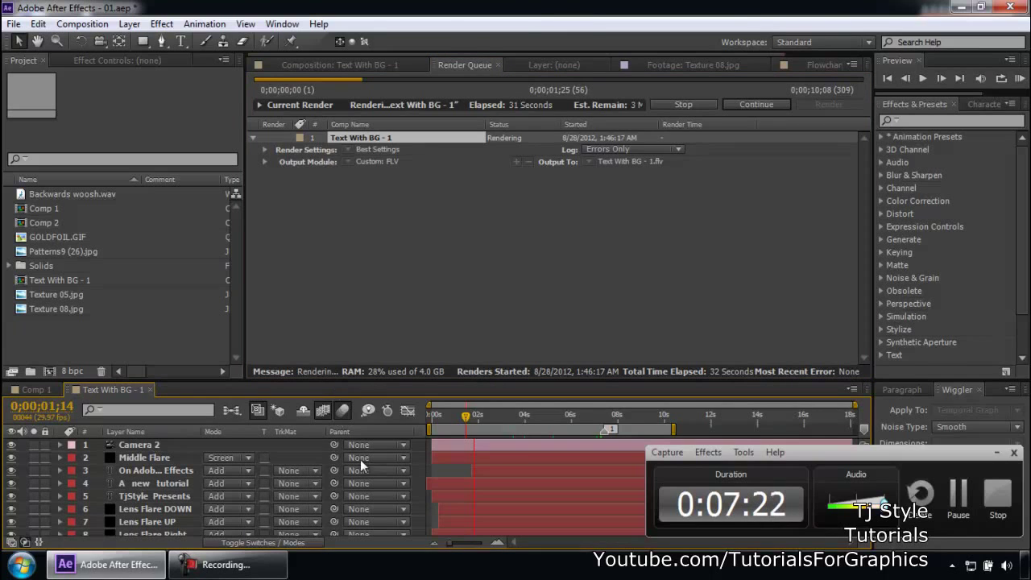
click(922, 463)
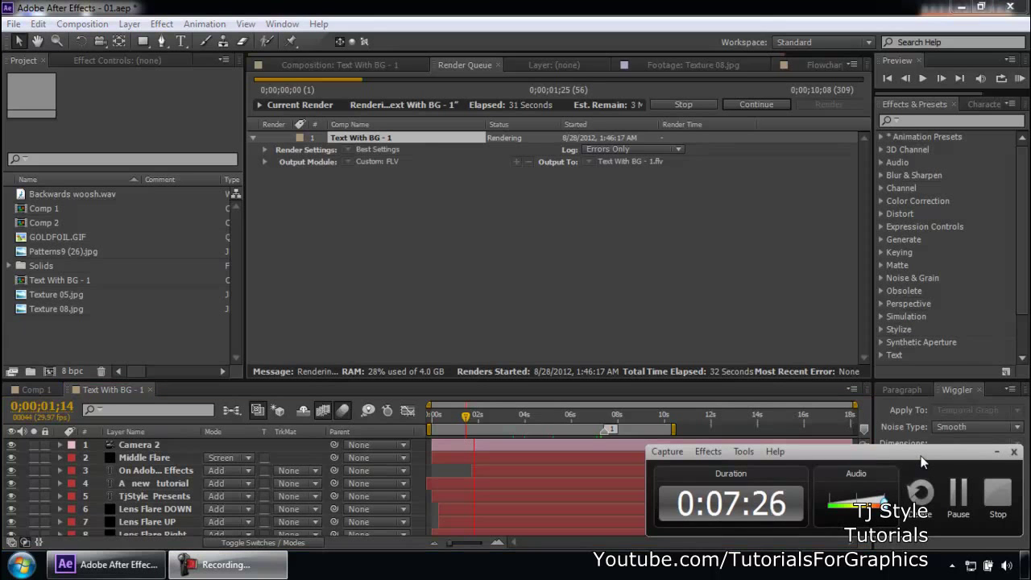